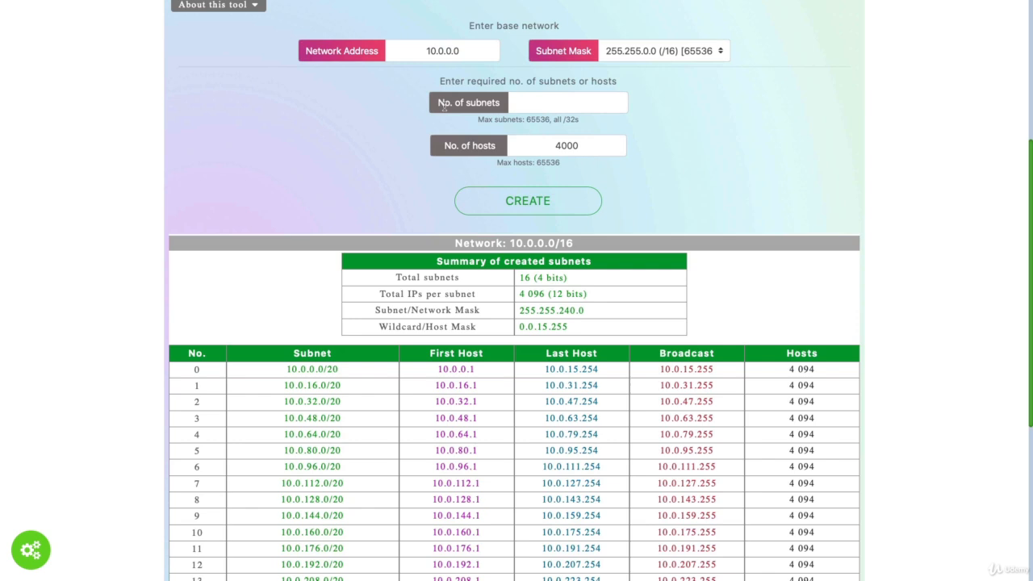
scroll(322, 214, up, 1)
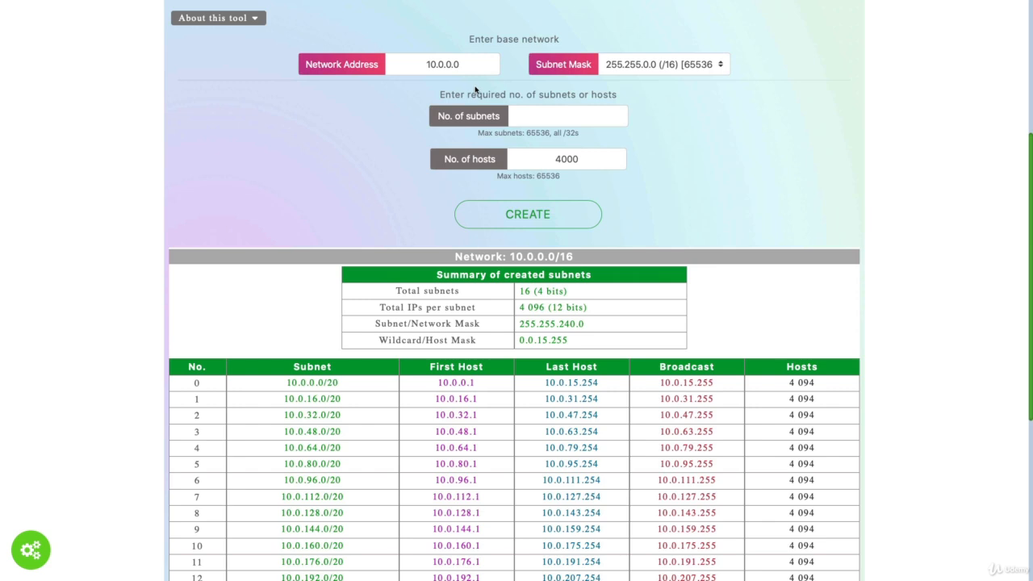
scroll(330, 247, down, 3)
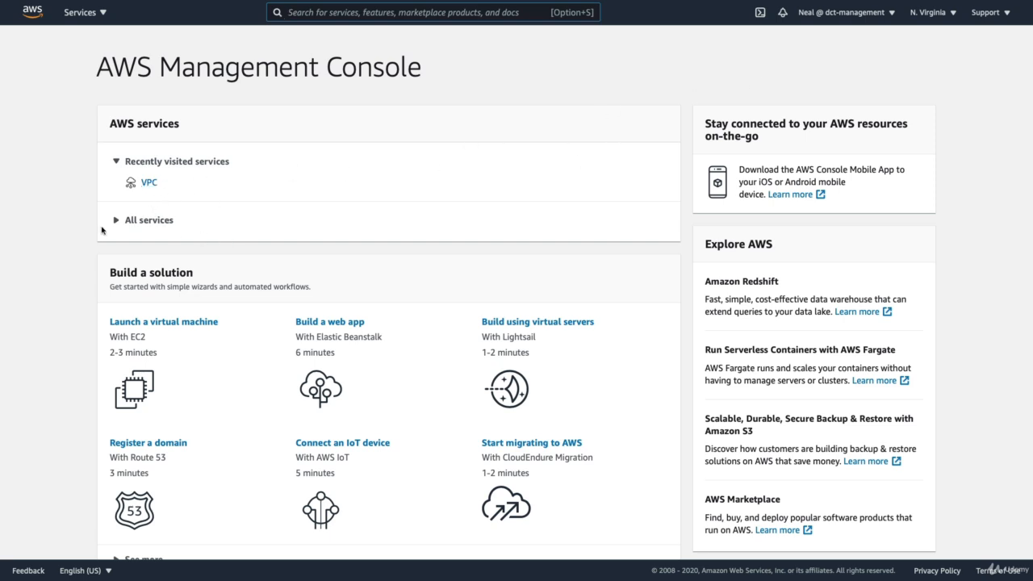
- Open the AWS VPC service and review the VPC wizard's public/private subnet and hardware VPN configurations, leaving the wizard without creating anything
click(148, 183)
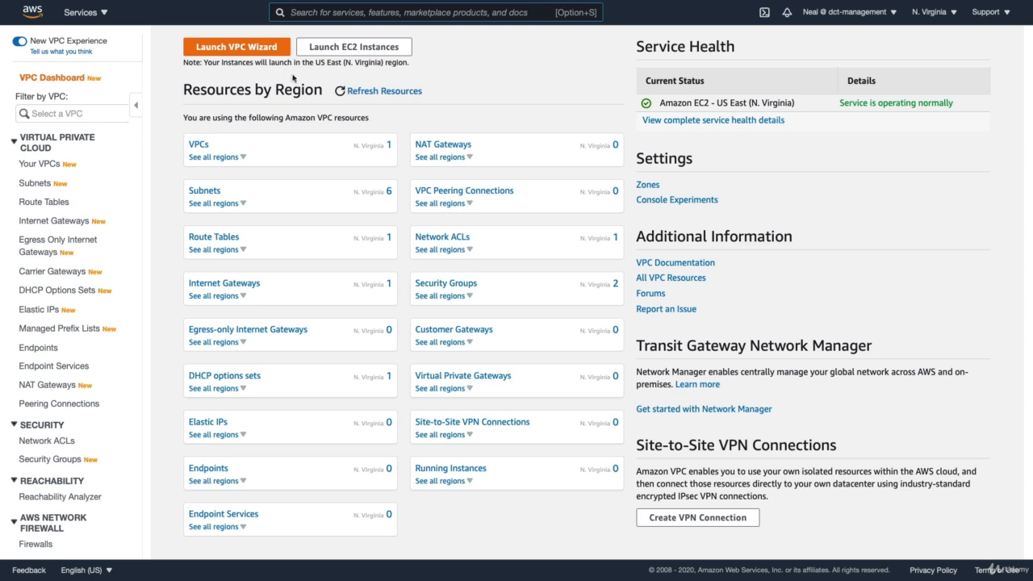
click(237, 51)
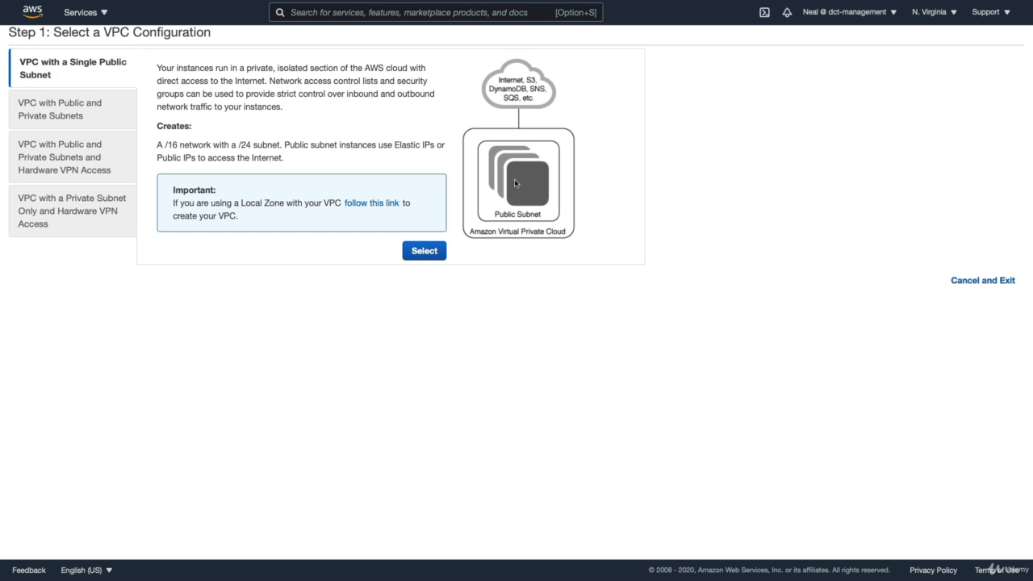
click(57, 118)
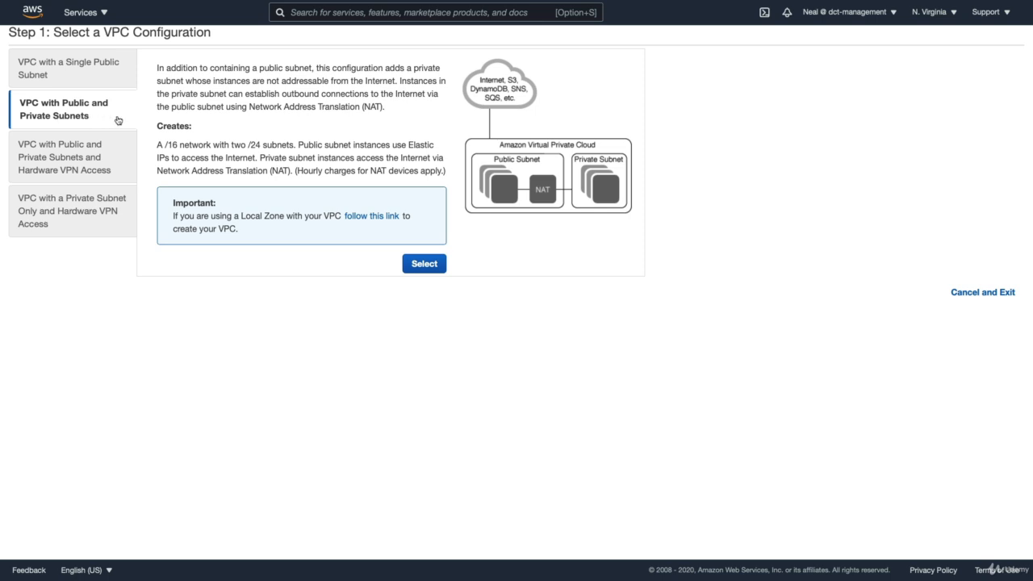
click(59, 157)
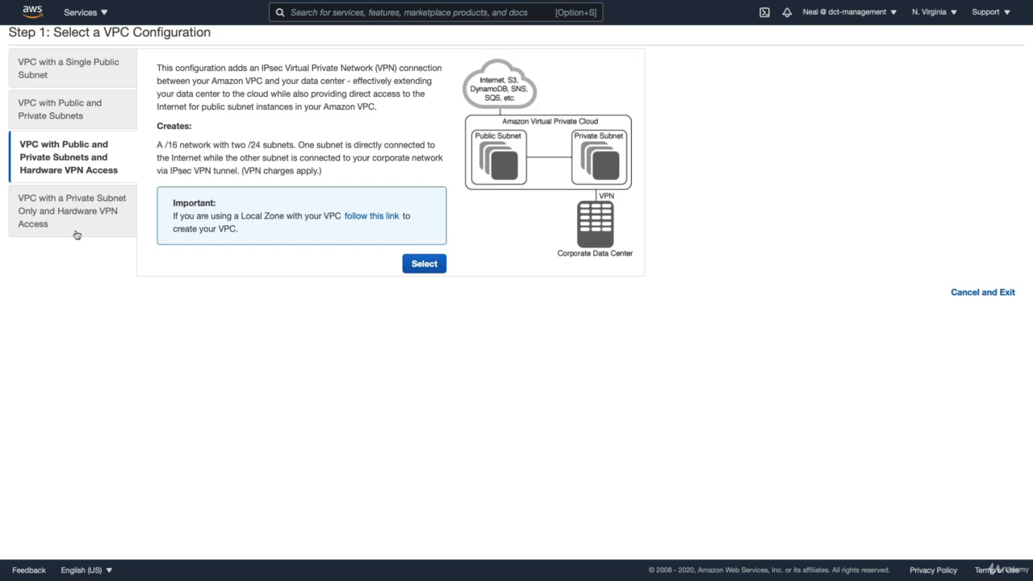
click(968, 295)
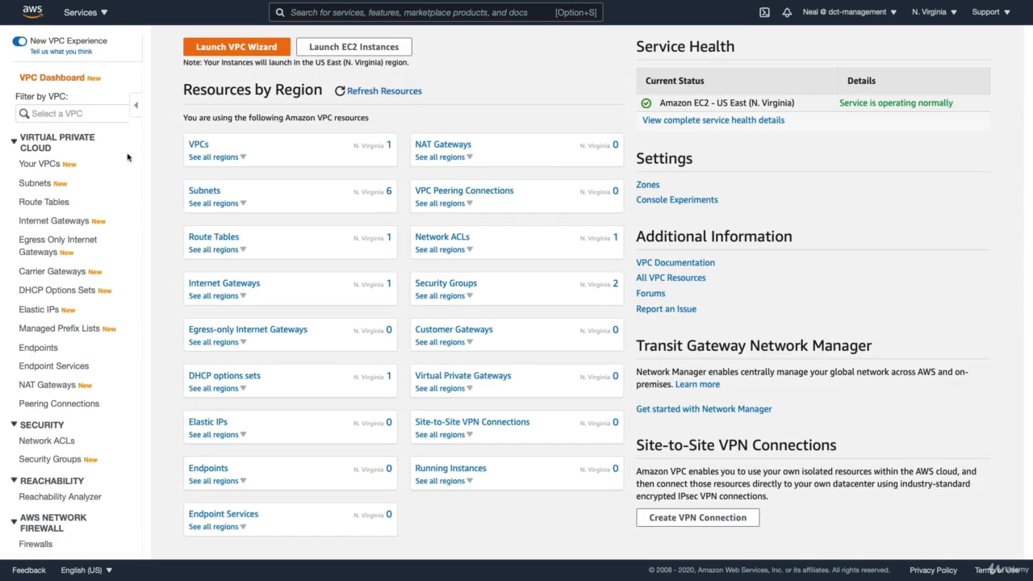
- Create a VPC without a name tag, using IPv4 CIDR block 10.0.0.0/16, no IPv6 block and default tenancy
click(38, 167)
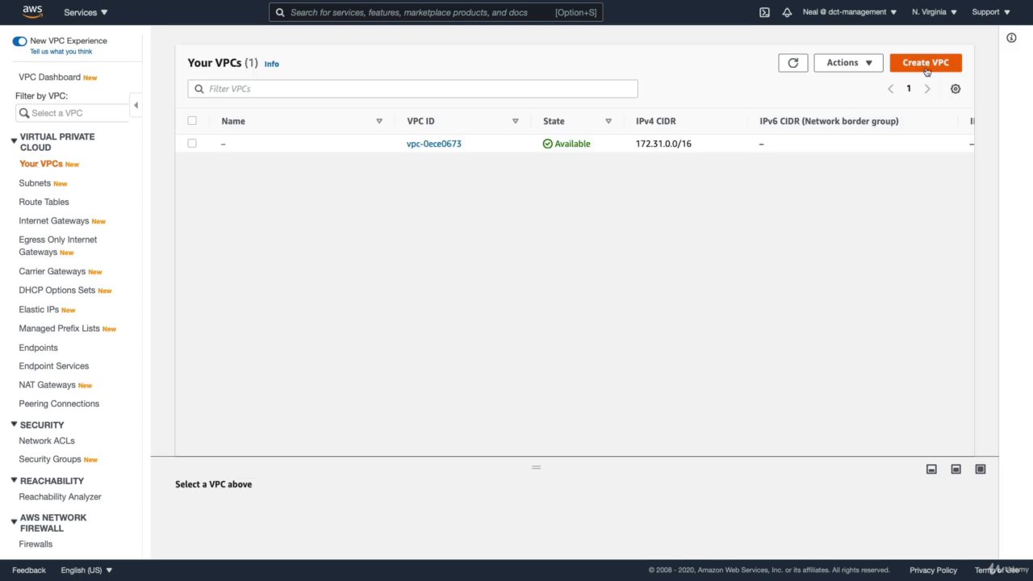
click(923, 64)
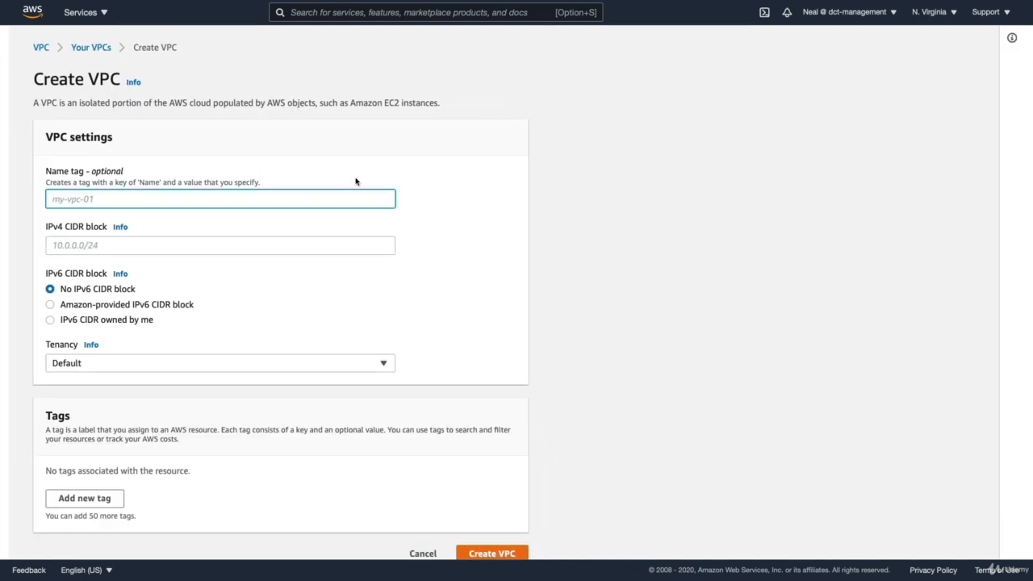
key(Tab)
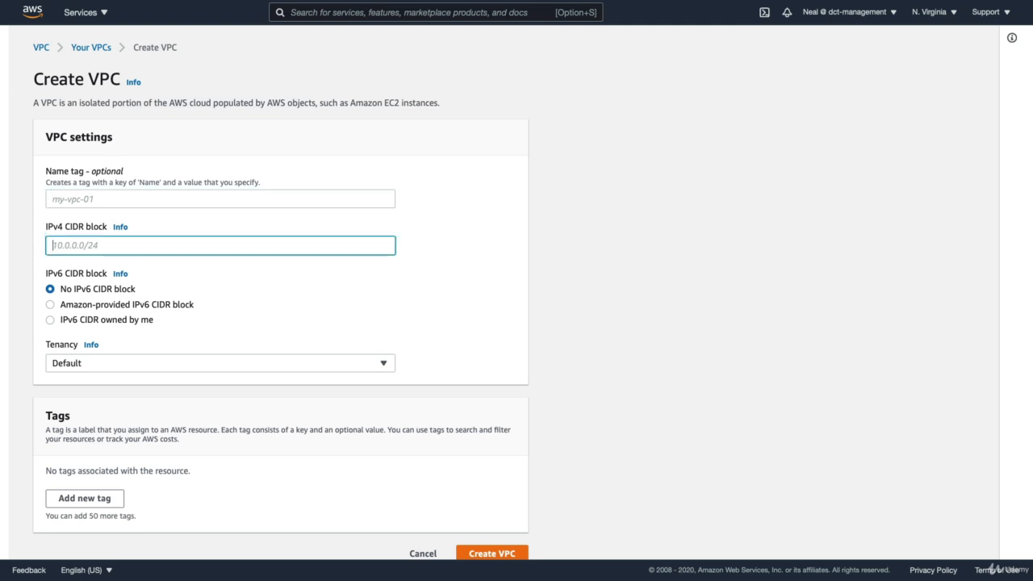
text(10.0.0.0/16)
scroll(49, 310, down, 1)
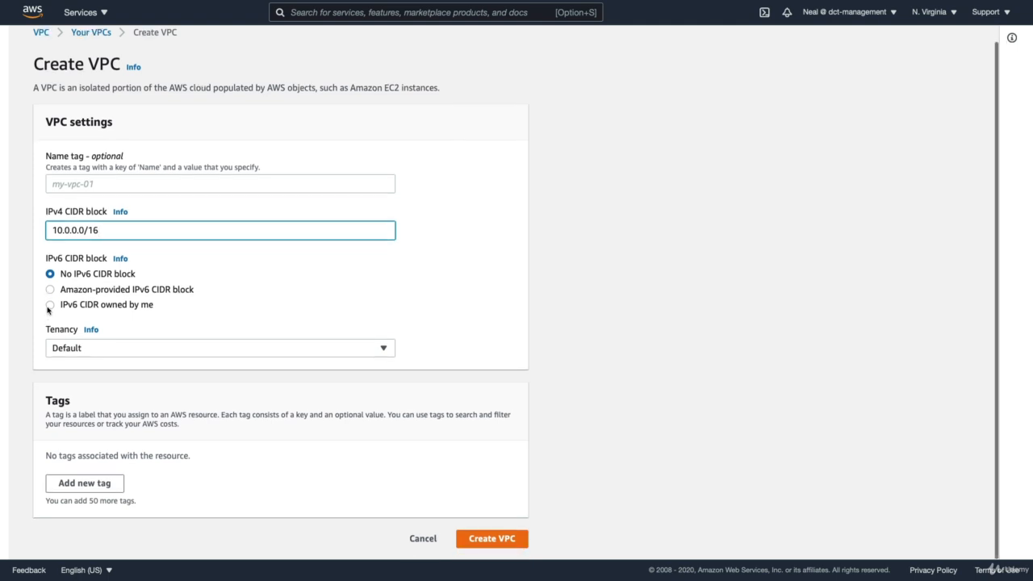
click(93, 349)
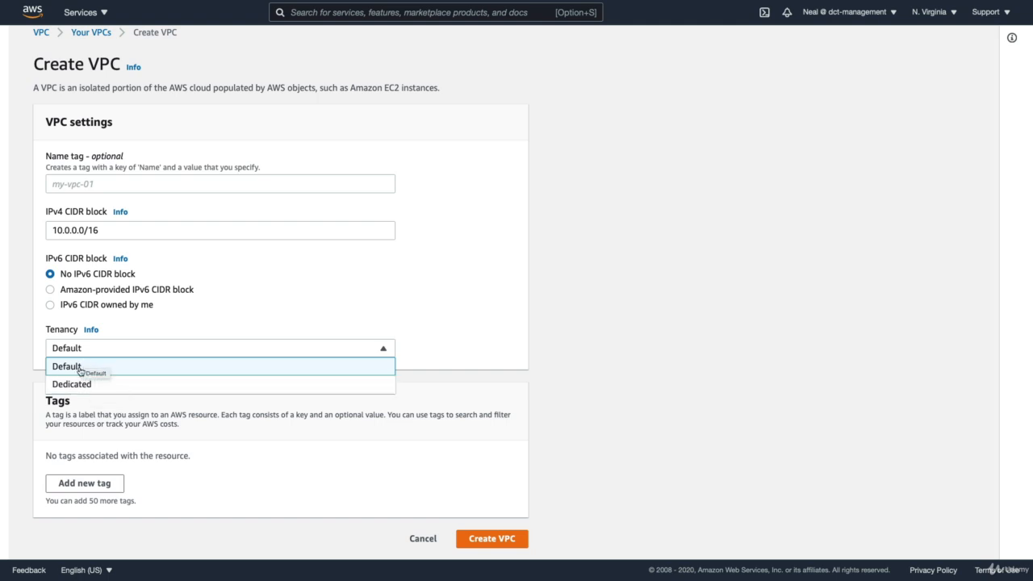
click(81, 368)
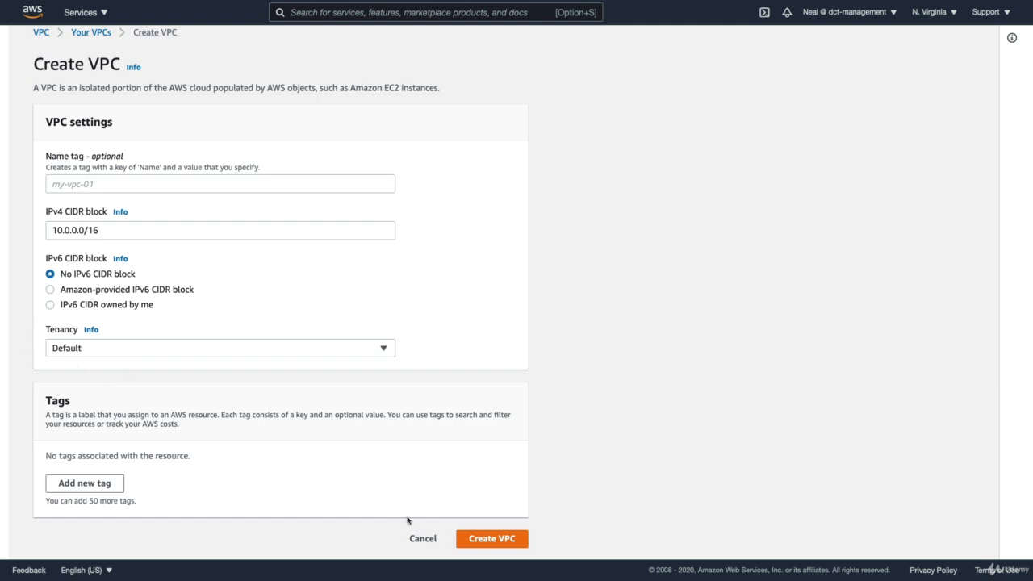
click(491, 539)
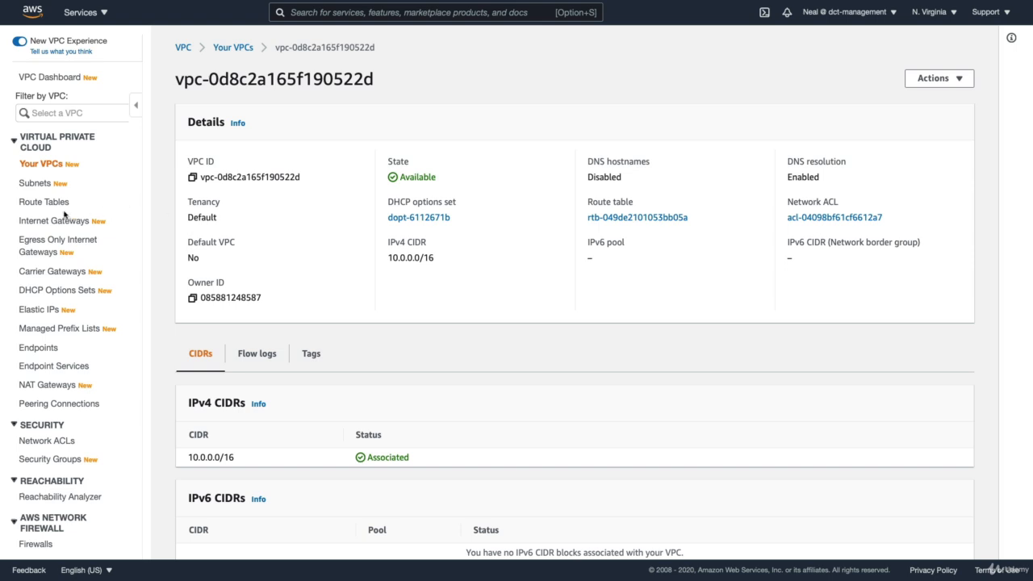
- Open the list of subnets and examine the existing subnets' IPv4 CIDR blocks, available addresses and availability zones
click(32, 186)
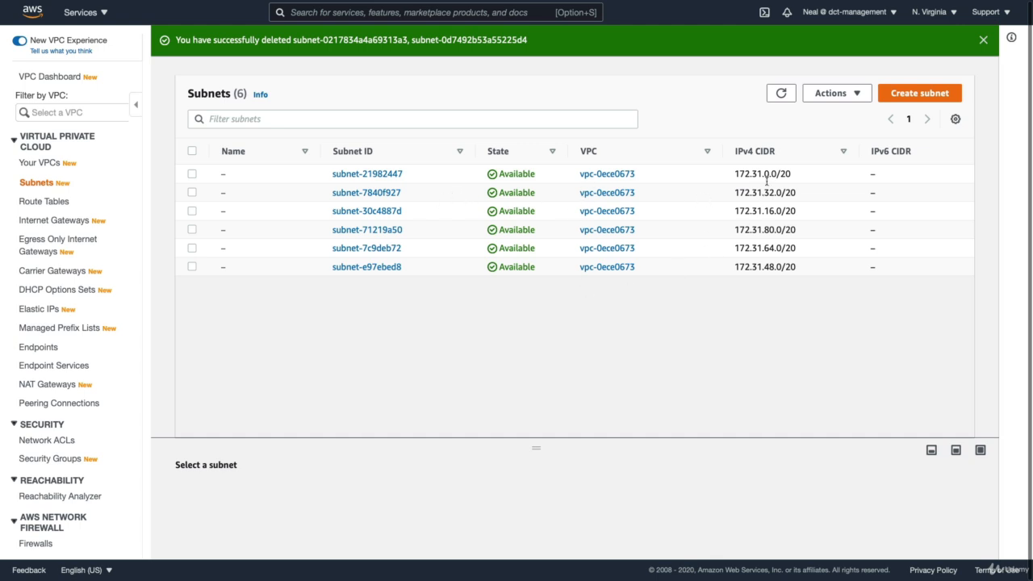
scroll(758, 266, right, 5)
scroll(758, 271, right, 5)
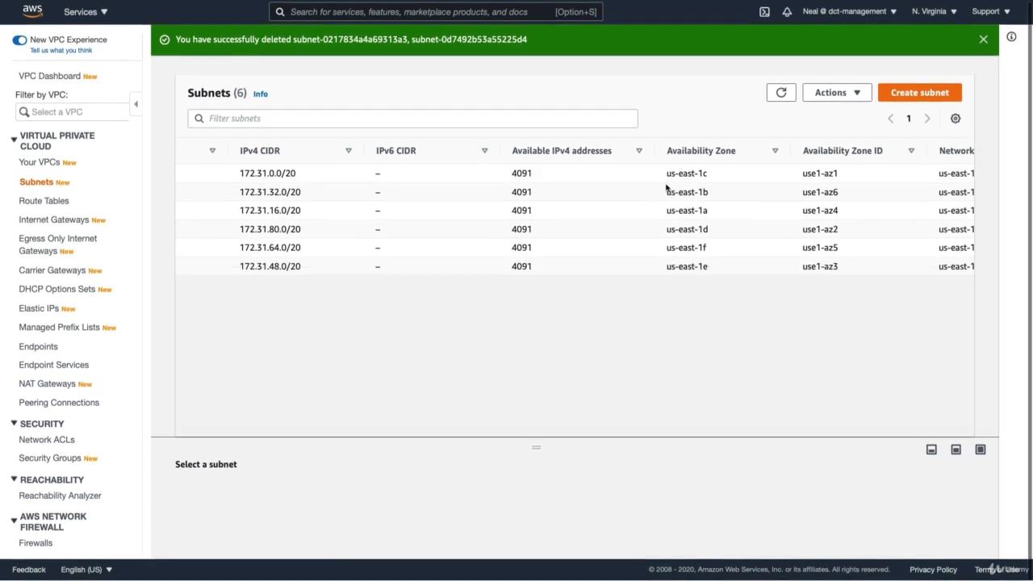
scroll(668, 190, right, 1)
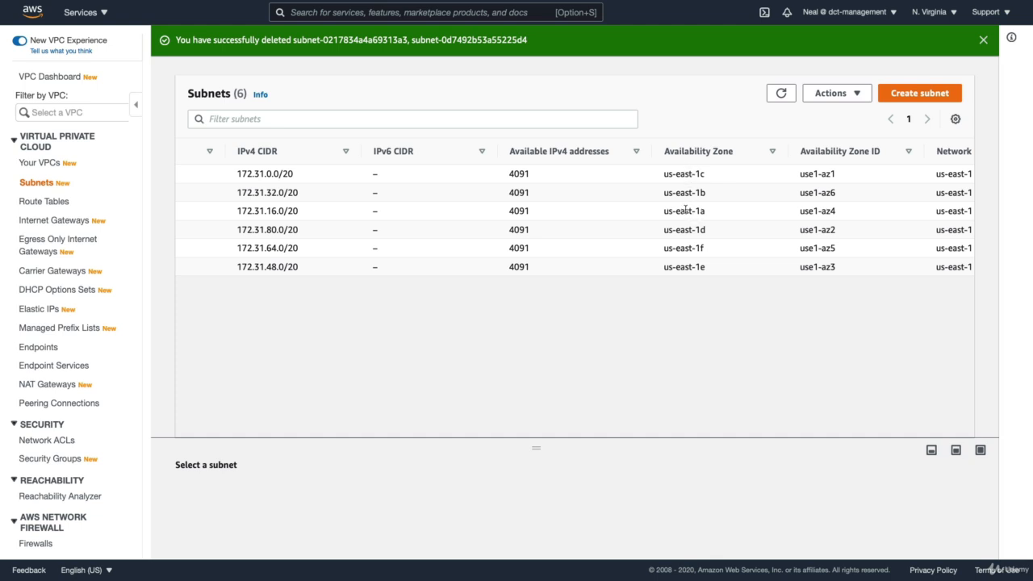
- Start a new subnet in the 10.0.0.0/16 VPC, placed in availability zone us-east-1a and named Public-1a
click(916, 101)
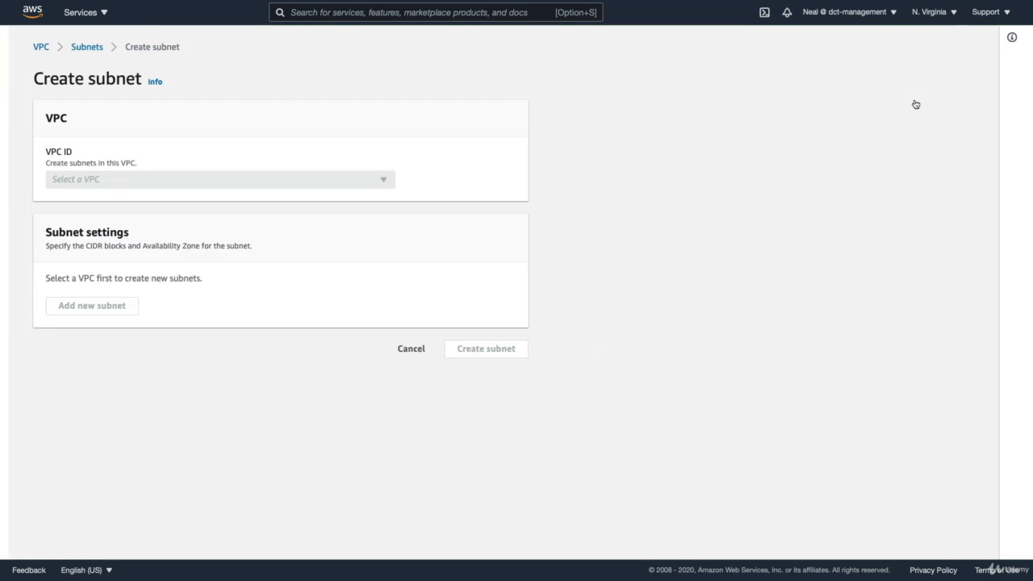
click(96, 184)
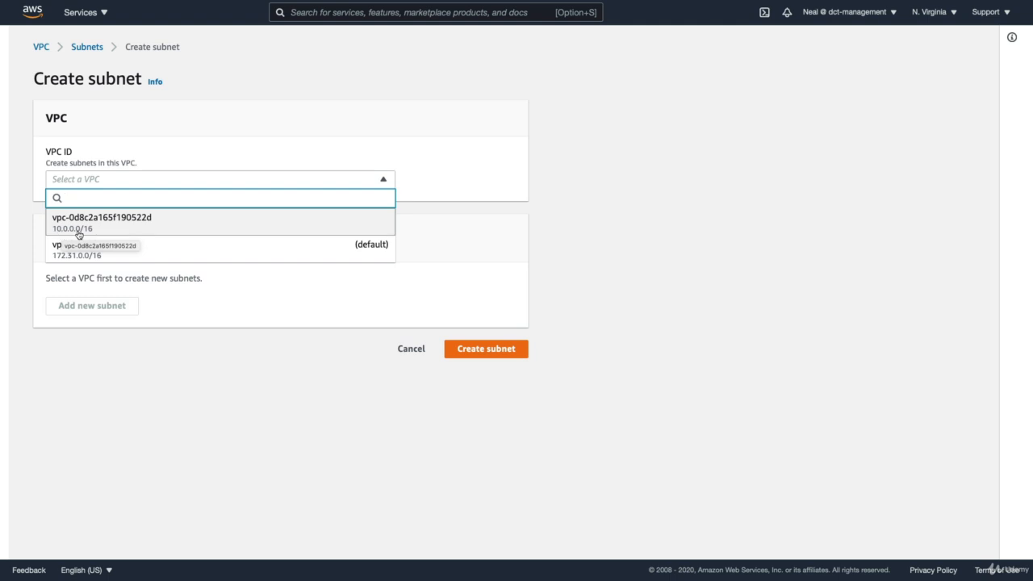
click(159, 227)
scroll(149, 230, down, 5)
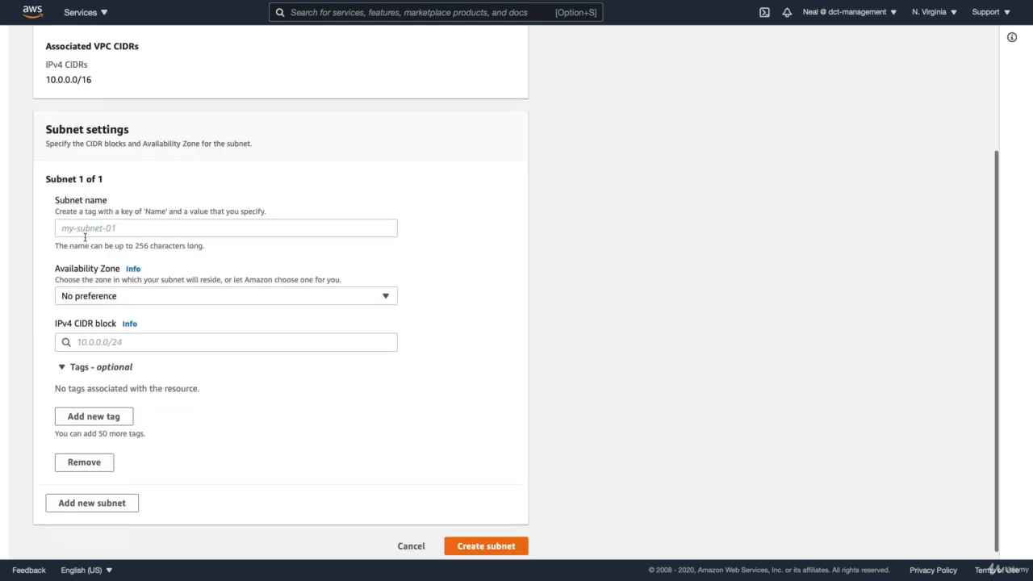
click(120, 299)
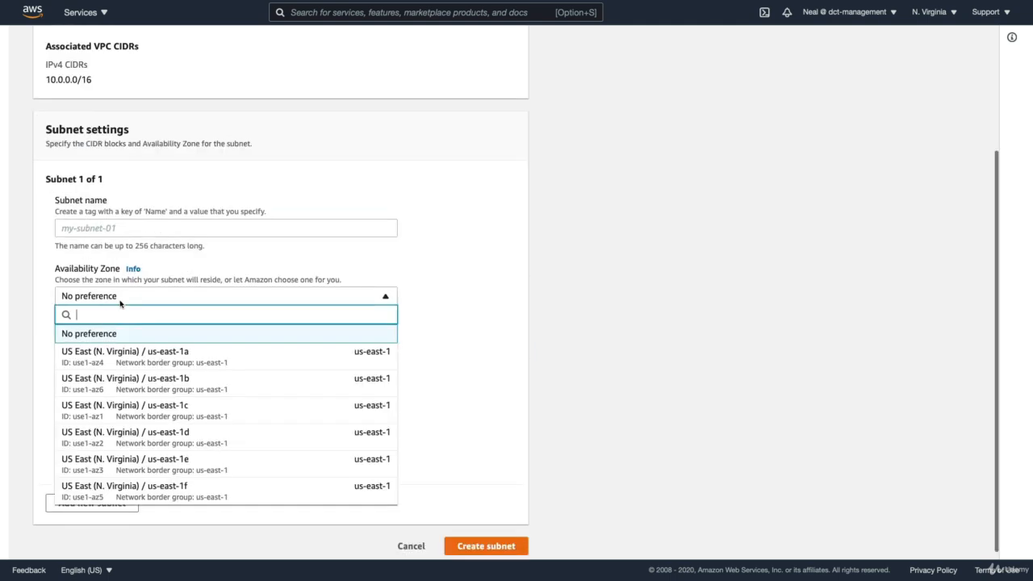
click(169, 354)
click(88, 229)
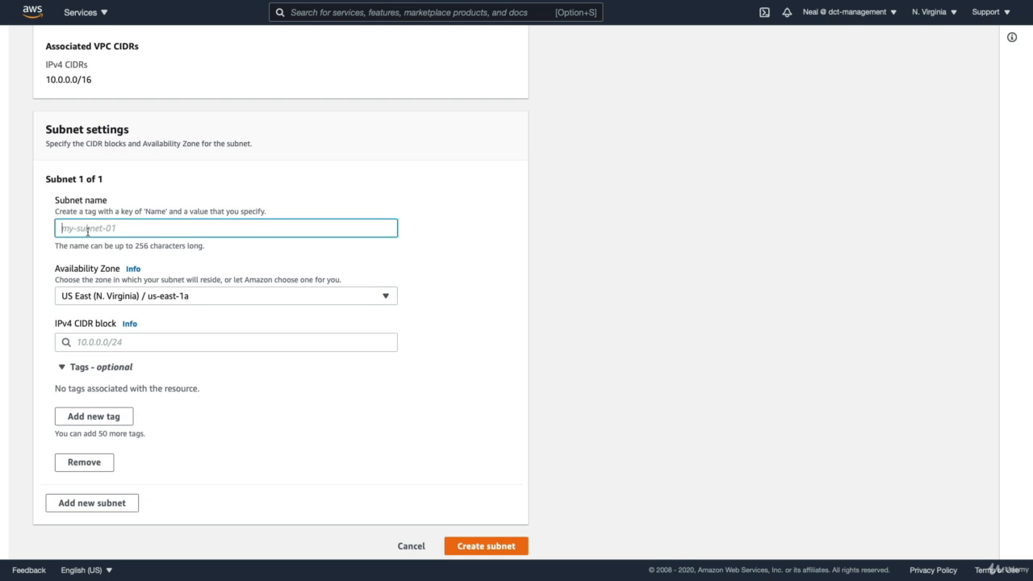
text(Public-)
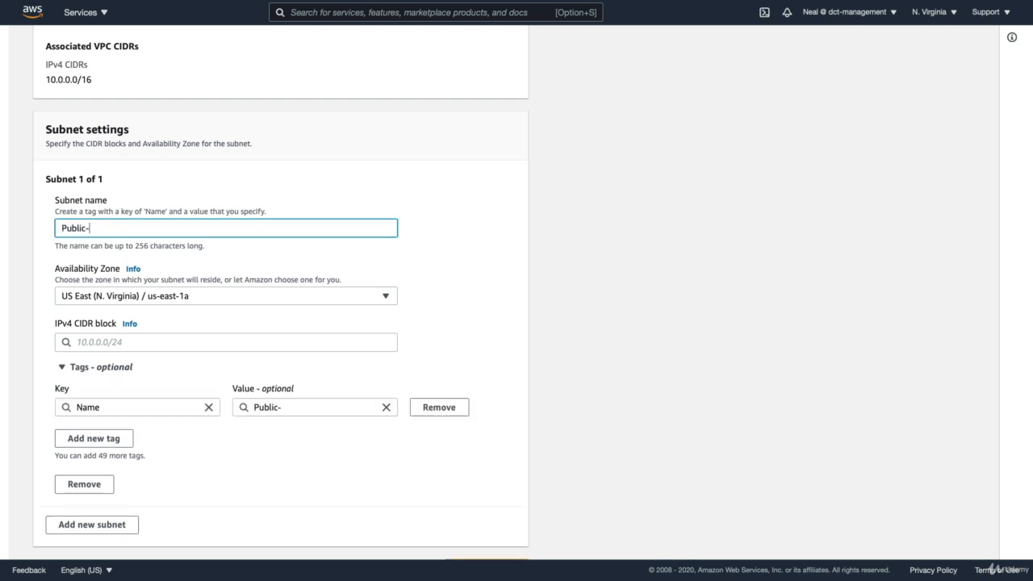
text(1a)
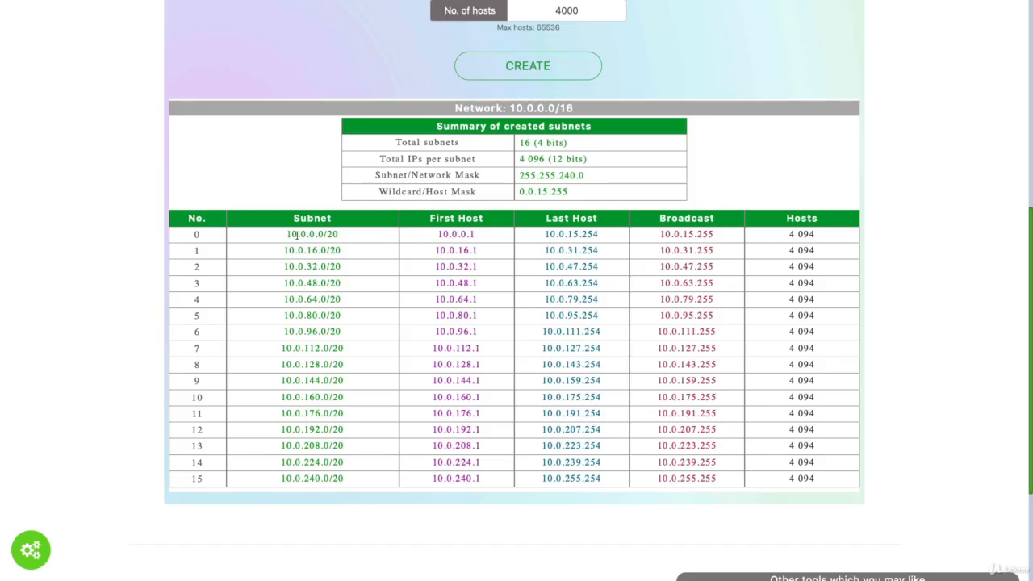
- Copy 10.0.0.0/20 from the subnet calculator's results into the subnet's IPv4 CIDR block and create the subnet
drag(284, 235, 336, 234)
key(super+c)
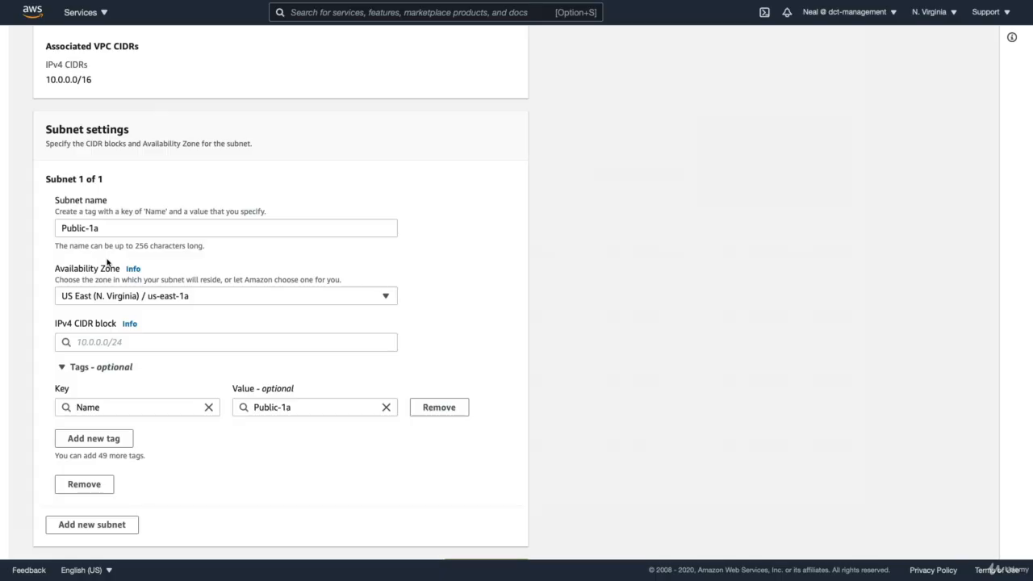
click(97, 342)
key(super+v)
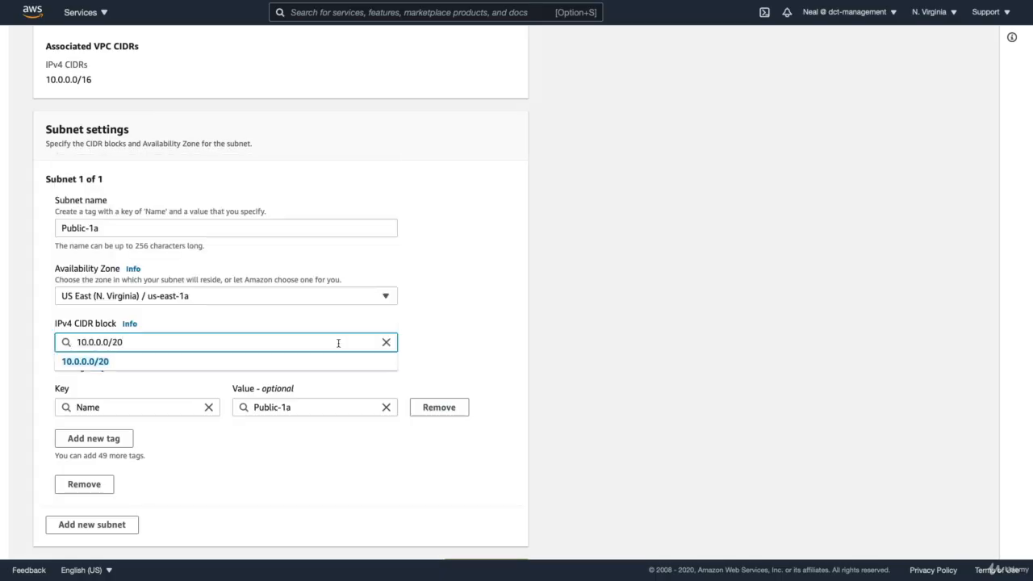
click(481, 346)
scroll(236, 480, down, 1)
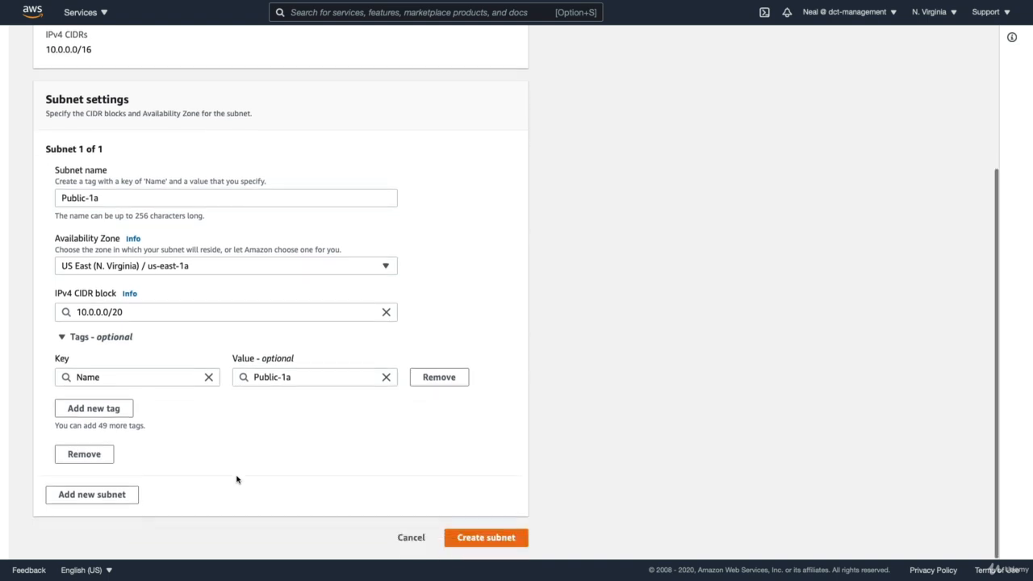
click(487, 536)
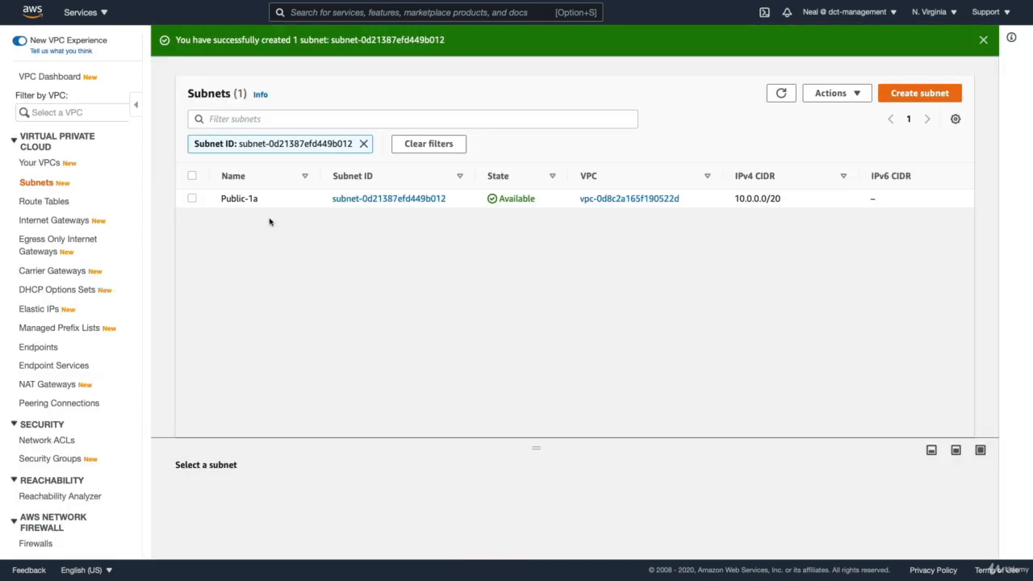
- Enable auto-assignment of public IPv4 addresses for the Public-1a subnet and save the setting
click(192, 199)
click(839, 94)
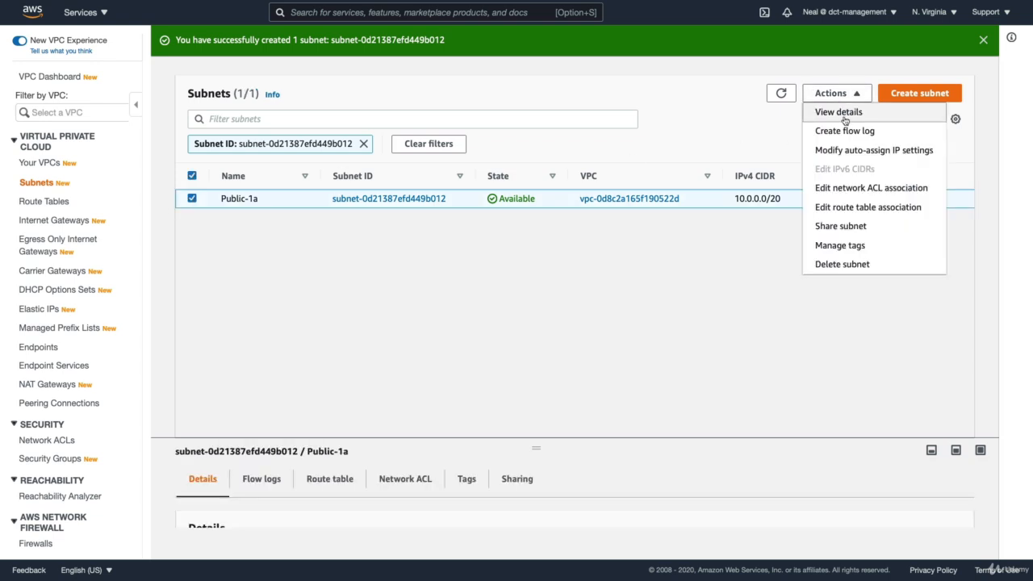
click(878, 151)
click(50, 239)
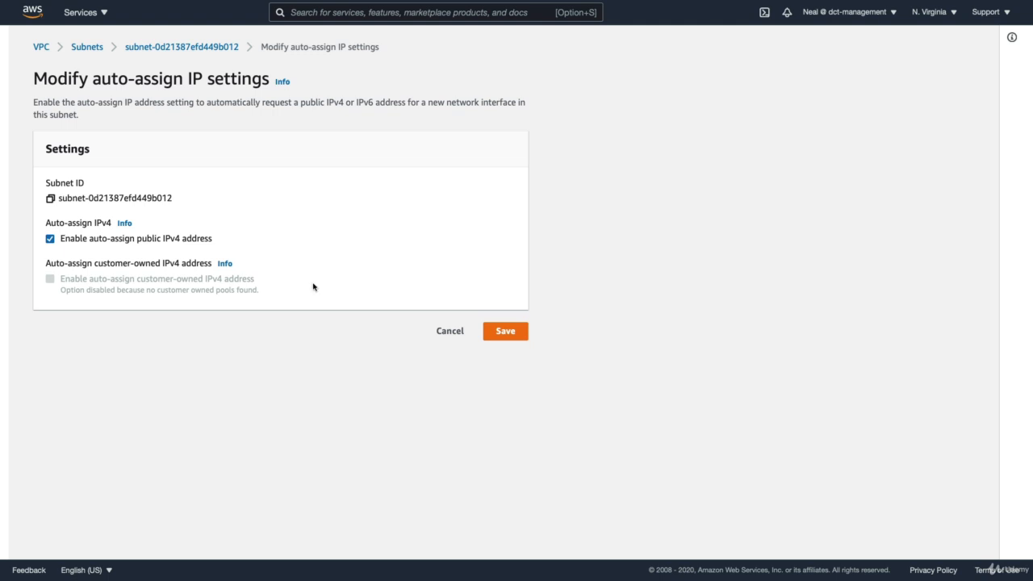
click(501, 332)
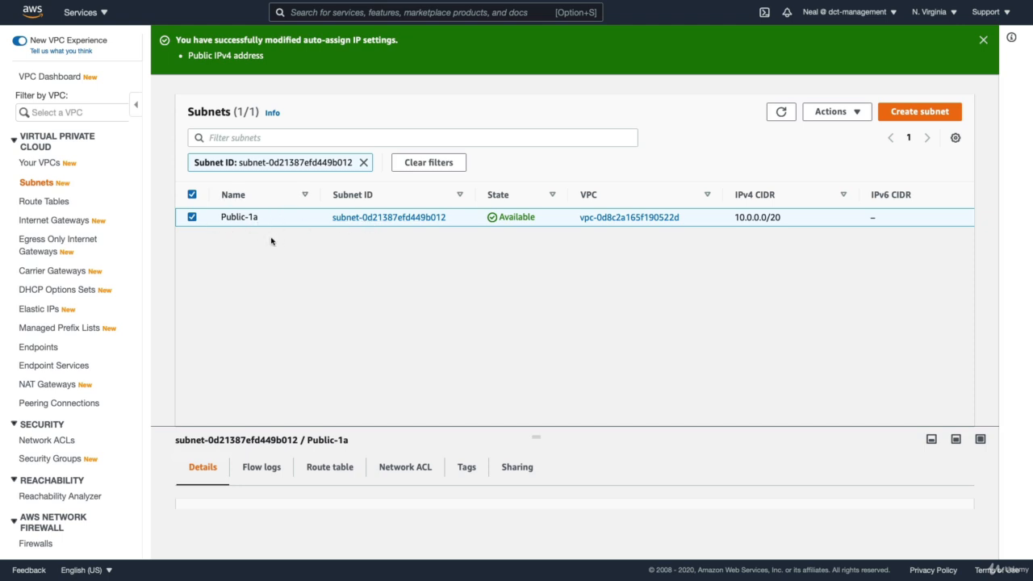
- Start a new subnet in the 10.0.0.0/16 VPC, named Public-1b and placed in availability zone us-east-1b
click(920, 112)
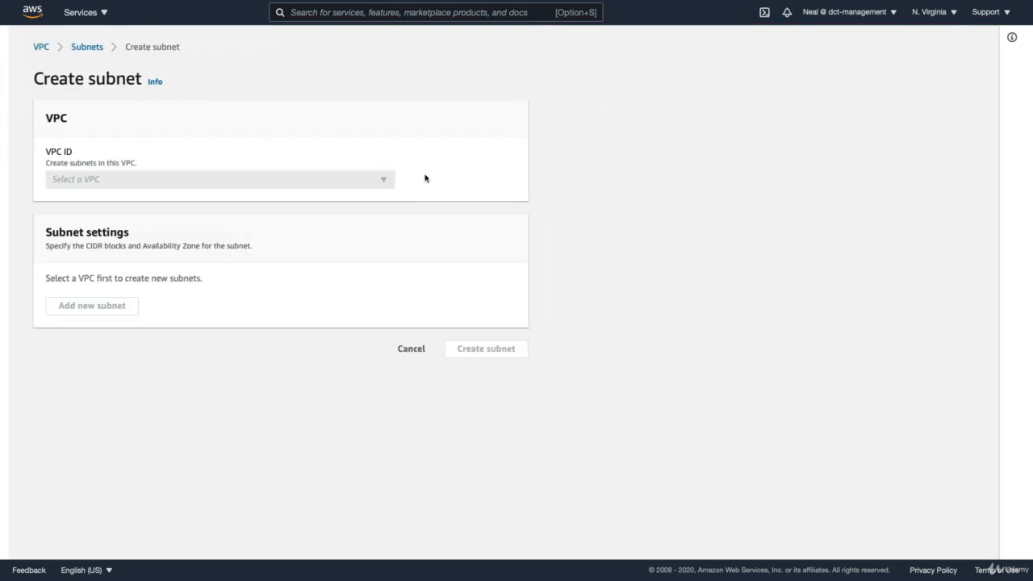
click(75, 178)
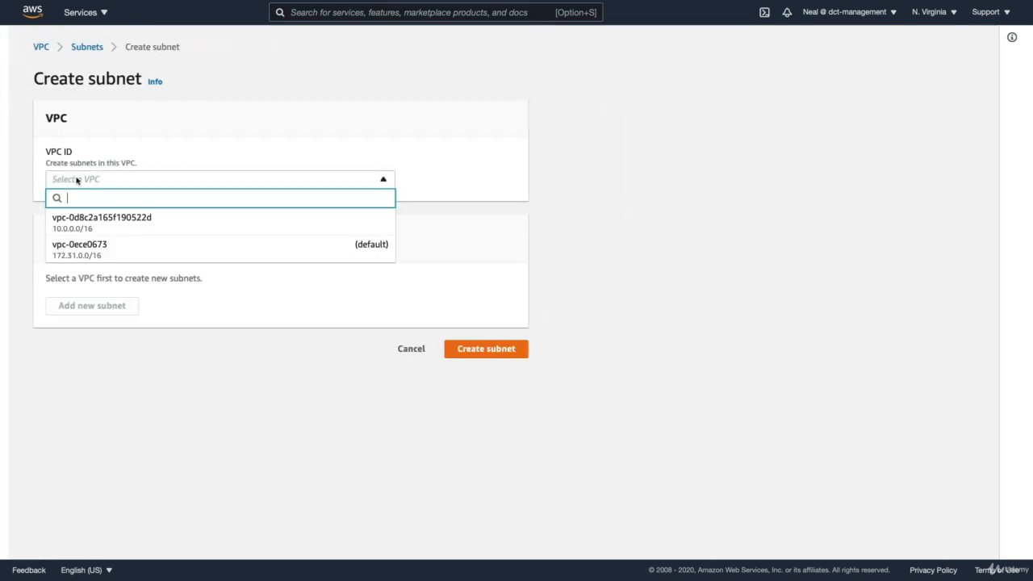
click(78, 223)
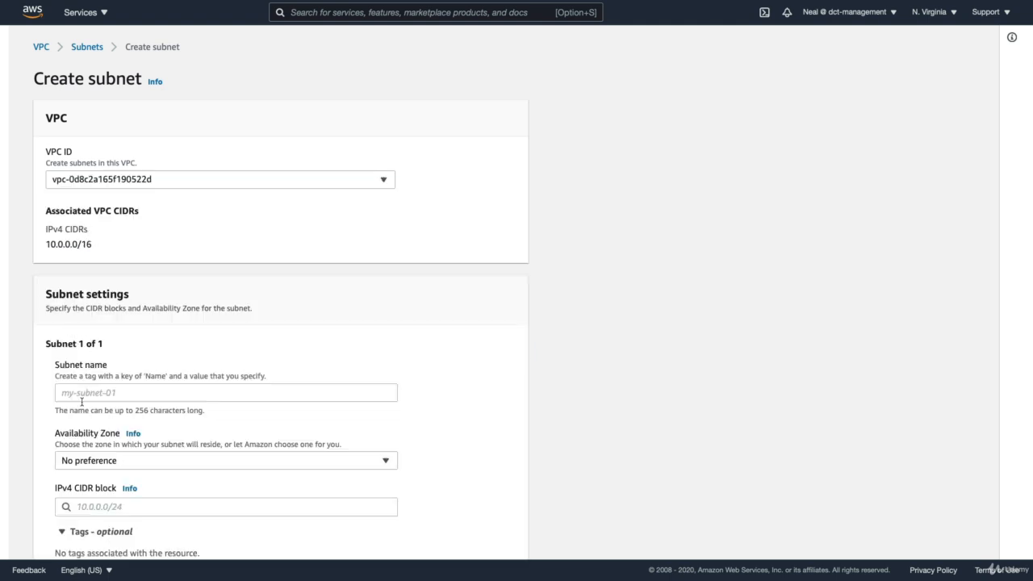
scroll(81, 401, down, 3)
click(76, 273)
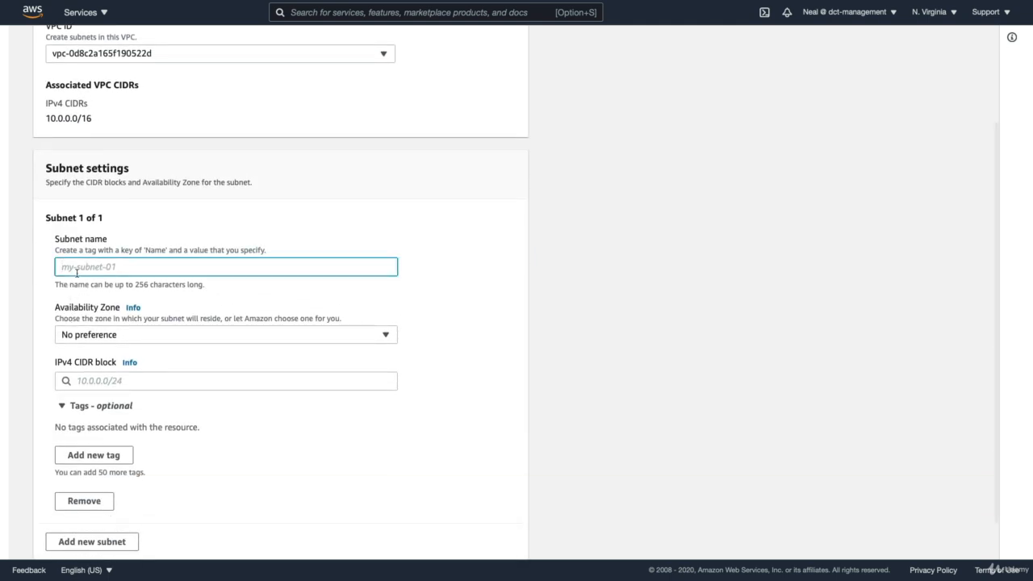
text(Public-)
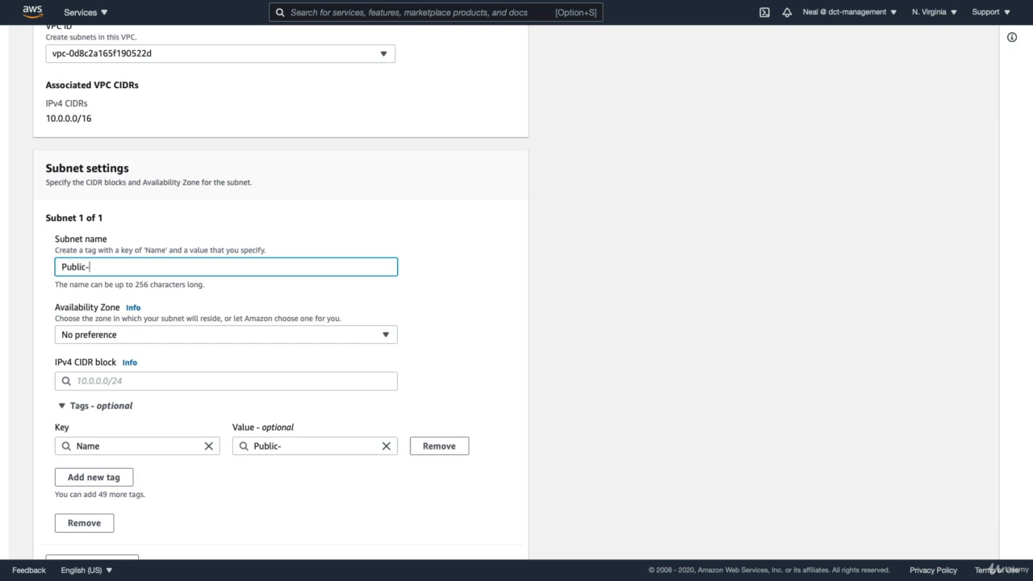
text(1b)
click(95, 339)
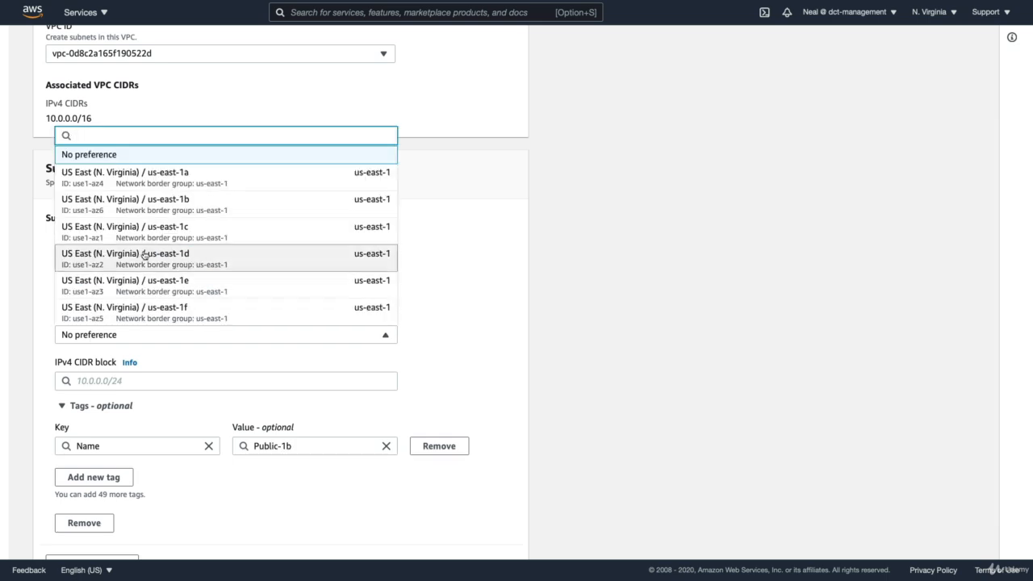
click(179, 211)
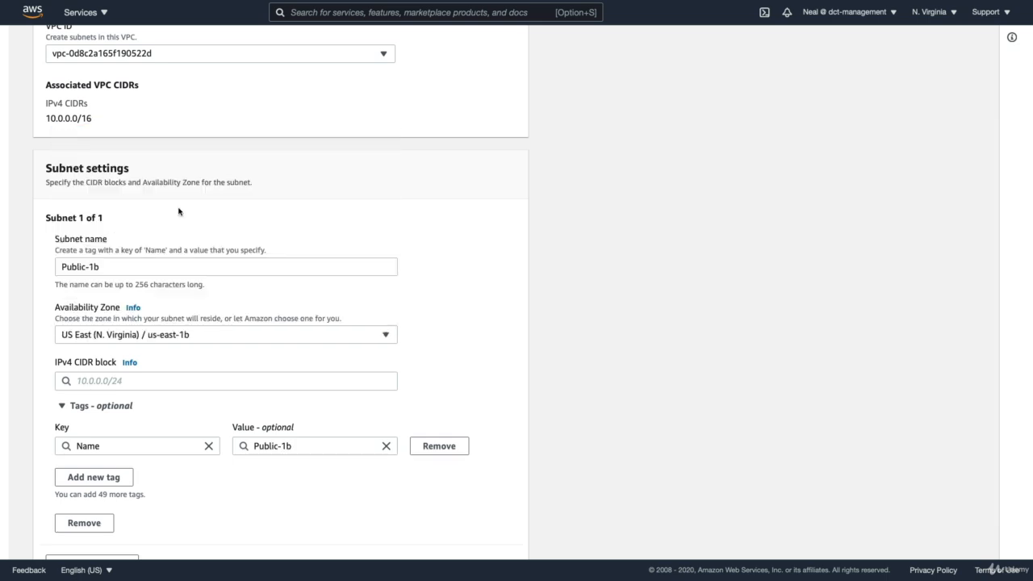
- Copy 10.0.16.0/20 from the subnet calculator's results into the subnet's IPv4 CIDR block and create the subnet
click(105, 380)
click(587, 369)
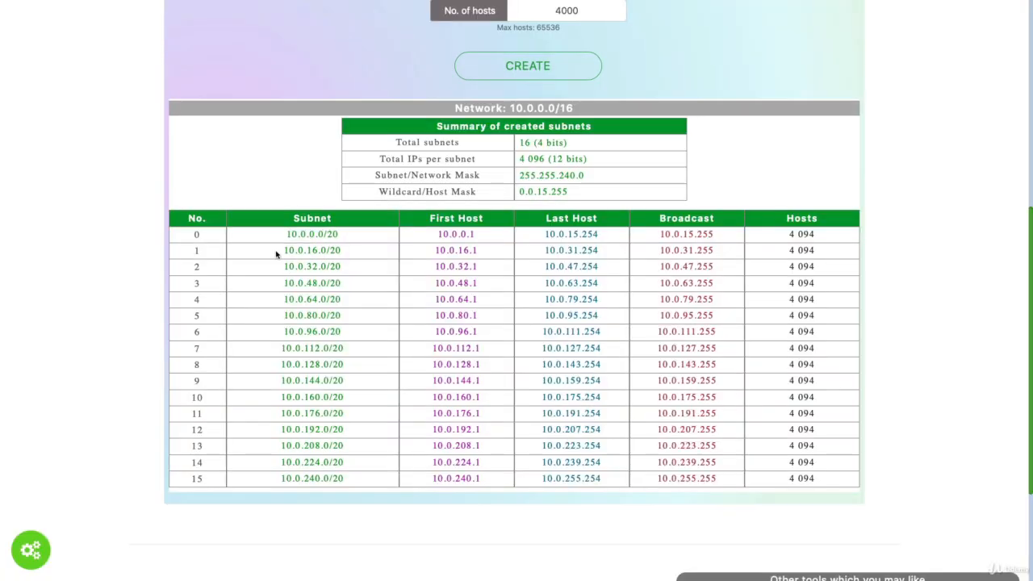
drag(276, 254, 345, 252)
key(ctrl+c)
click(46, 242)
key(ctrl+Tab)
click(85, 377)
key(ctrl+v)
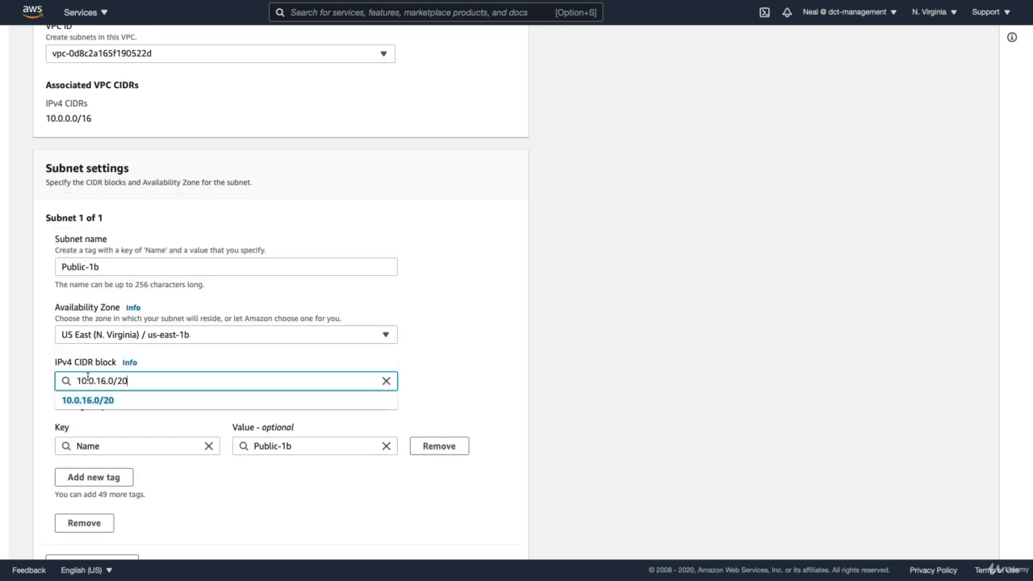
click(532, 370)
scroll(330, 428, down, 2)
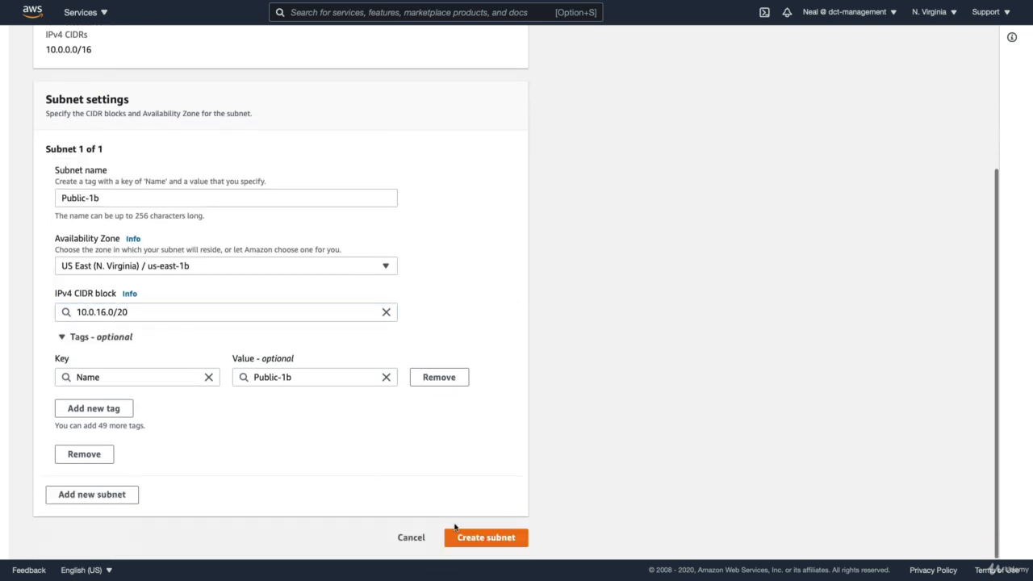
click(472, 539)
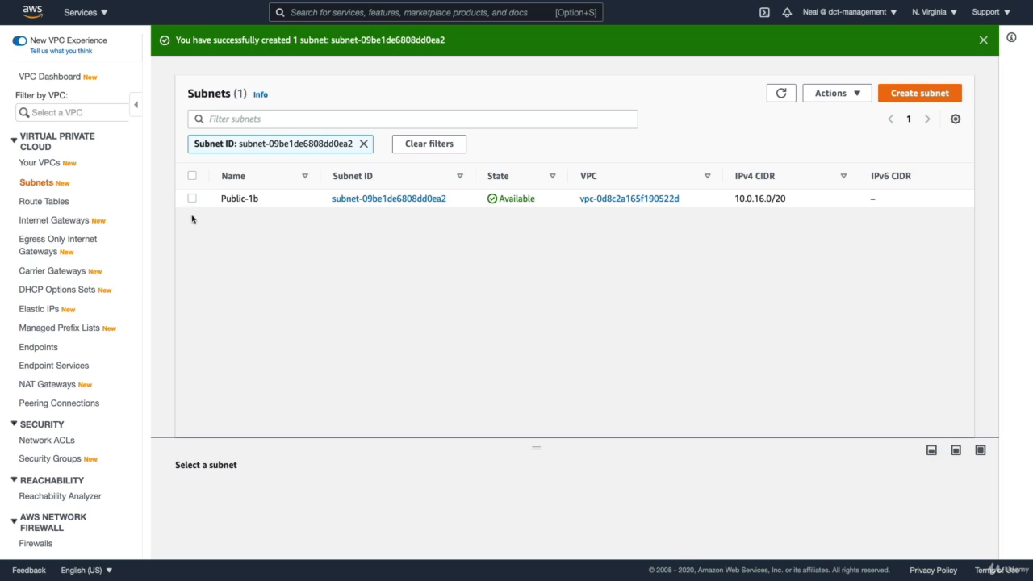
- Enable auto-assignment of public IPv4 addresses for the Public-1b subnet and save the setting
click(191, 199)
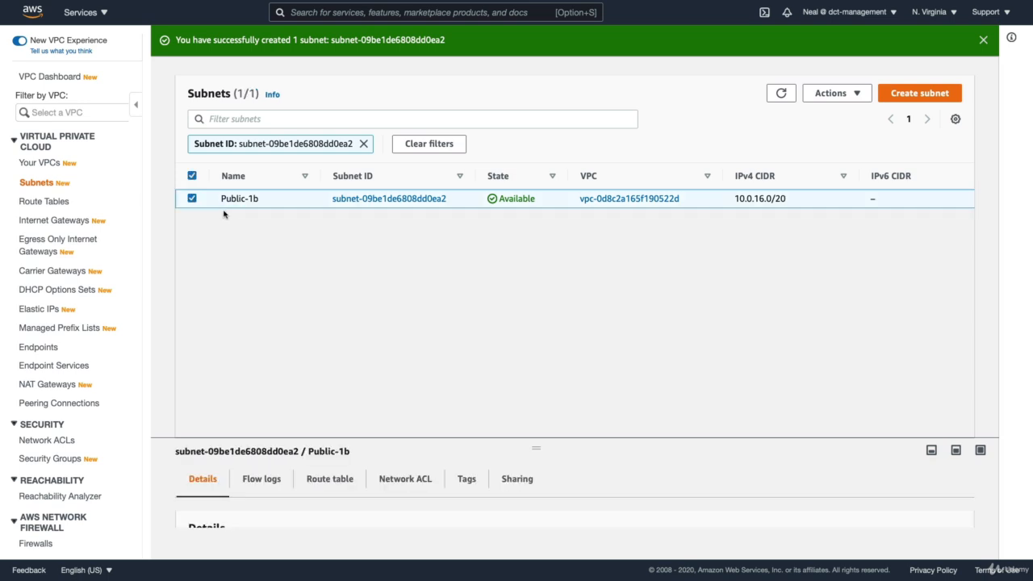
click(823, 95)
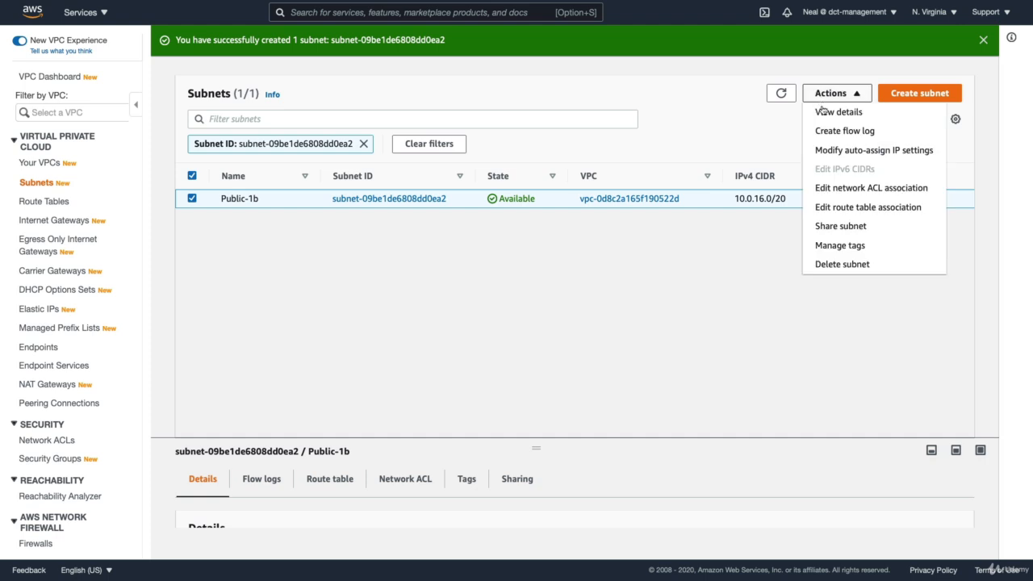
click(834, 151)
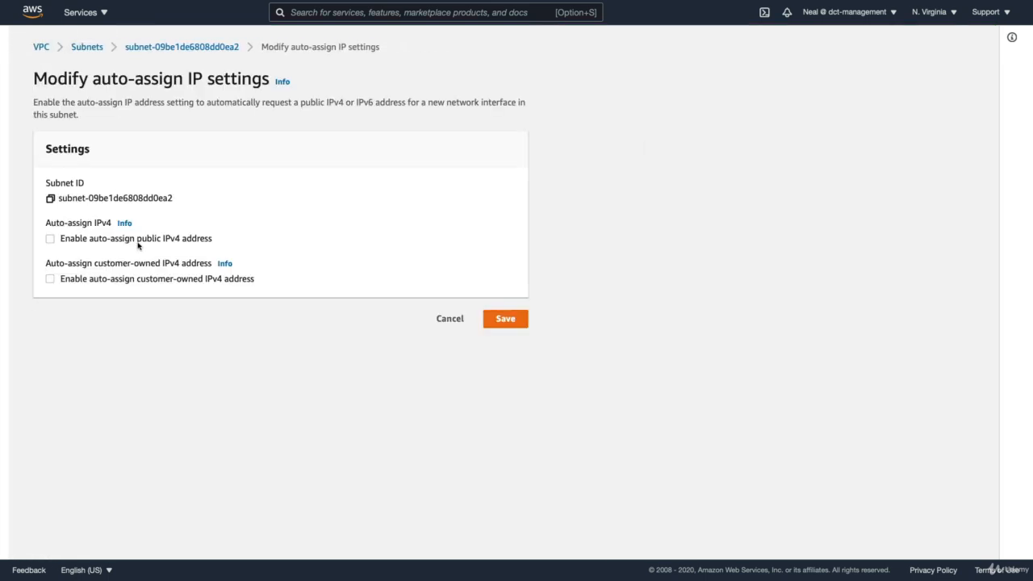
click(49, 238)
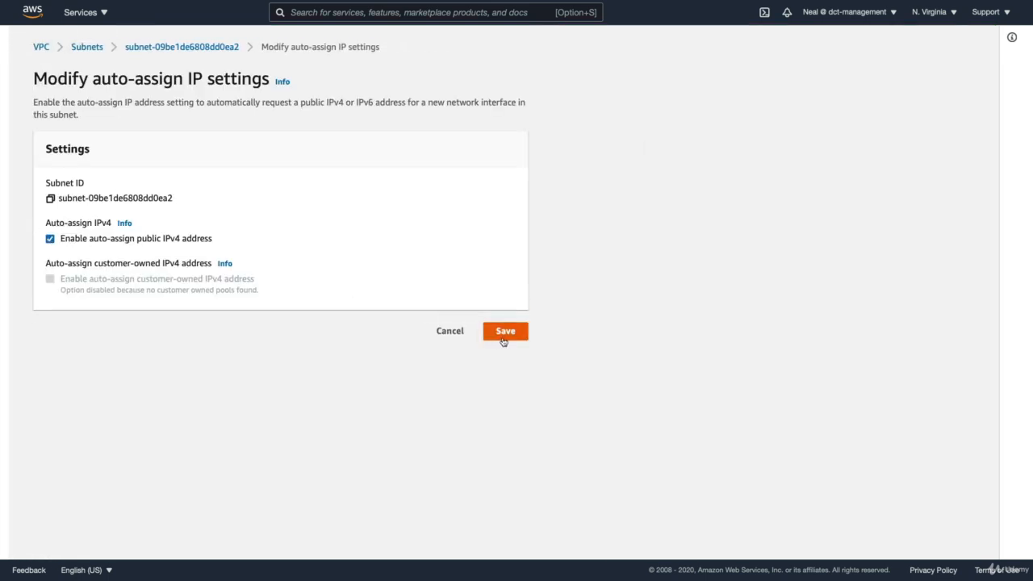
click(502, 338)
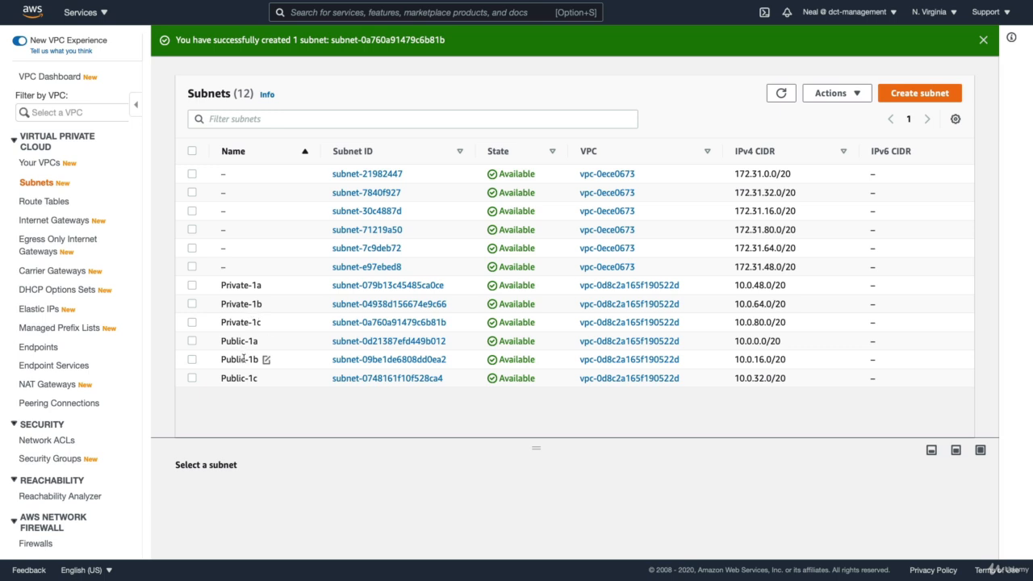
- Examine the availability zones, route tables, network ACLs and public IPv4 auto-assign settings of all listed subnets
scroll(420, 377, right, 5)
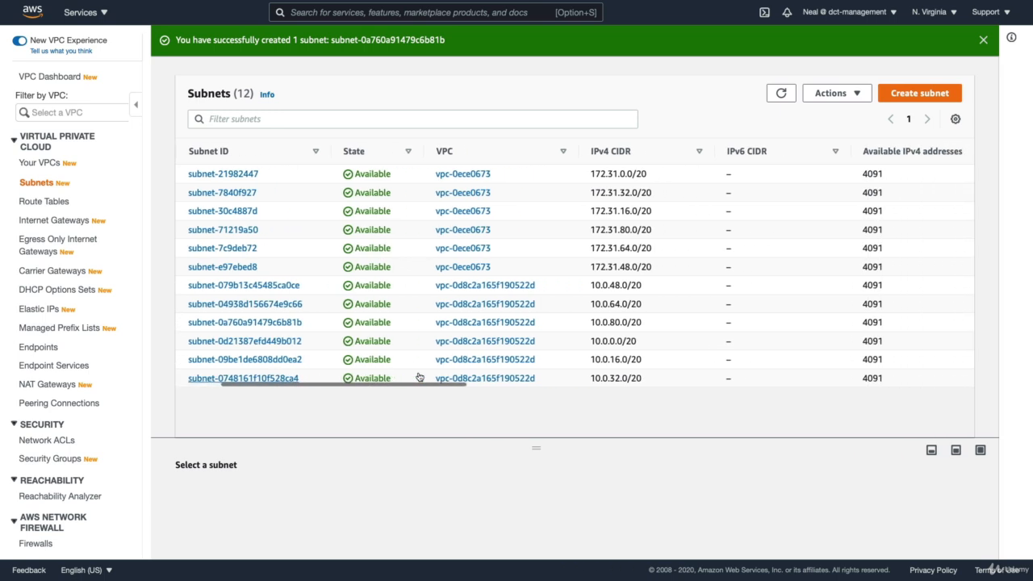
scroll(637, 359, right, 5)
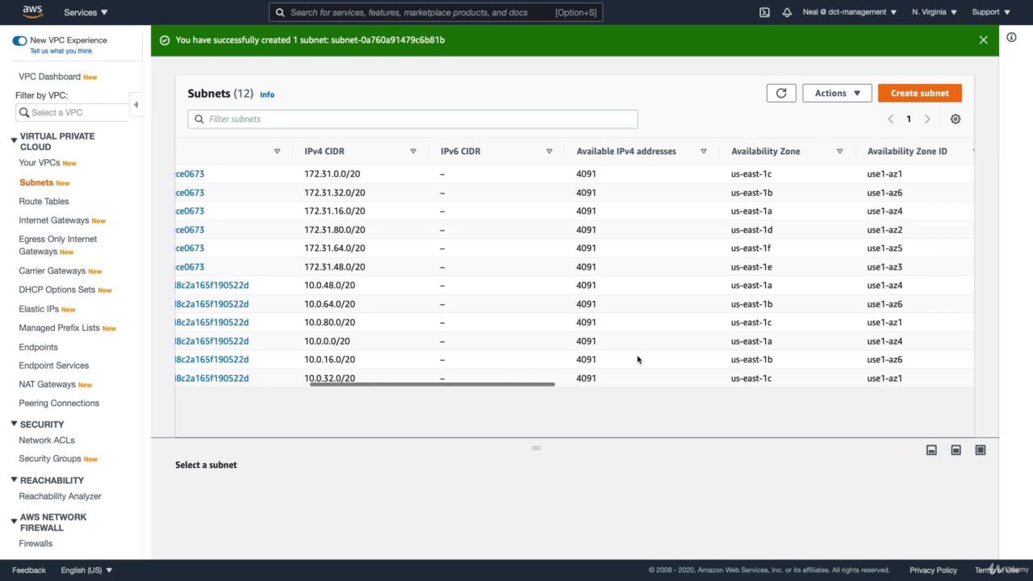
scroll(637, 359, right, 5)
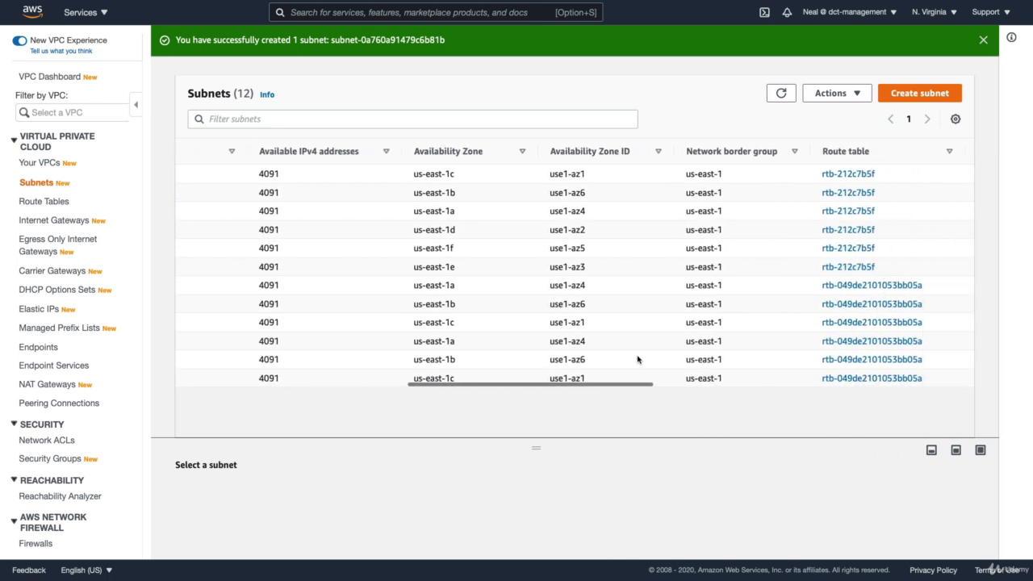
scroll(638, 359, right, 5)
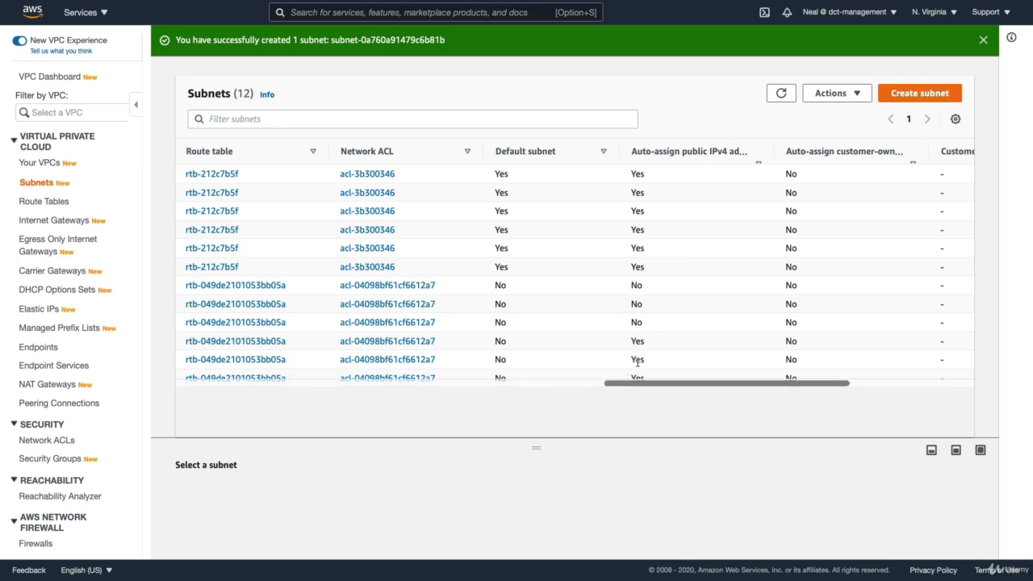
scroll(638, 362, left, 5)
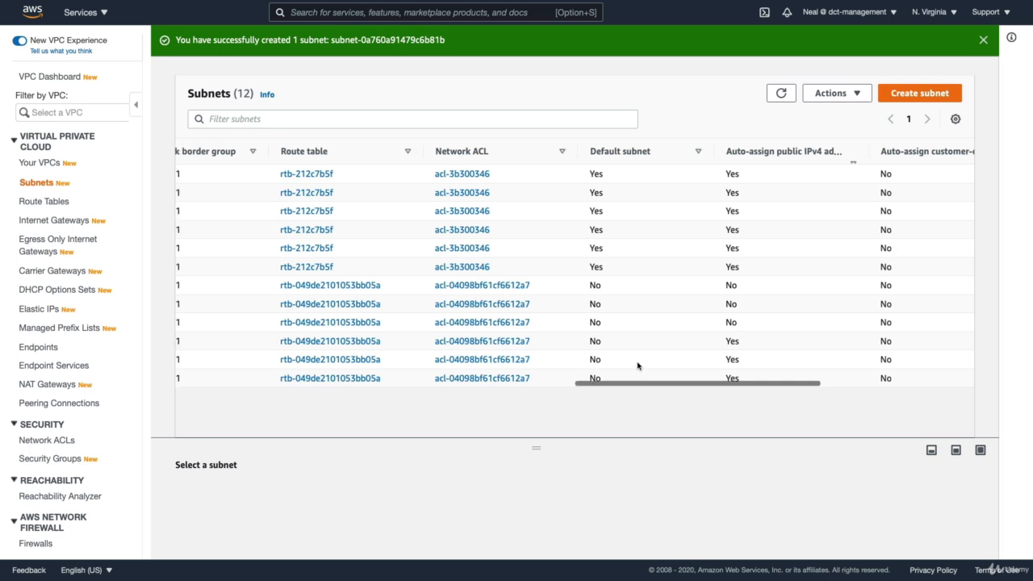
scroll(637, 363, left, 3)
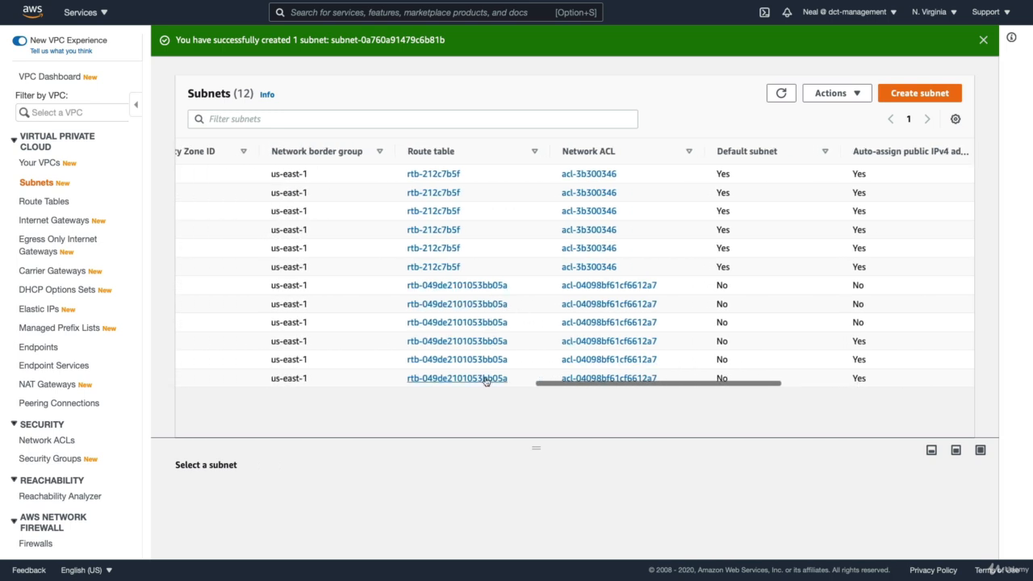